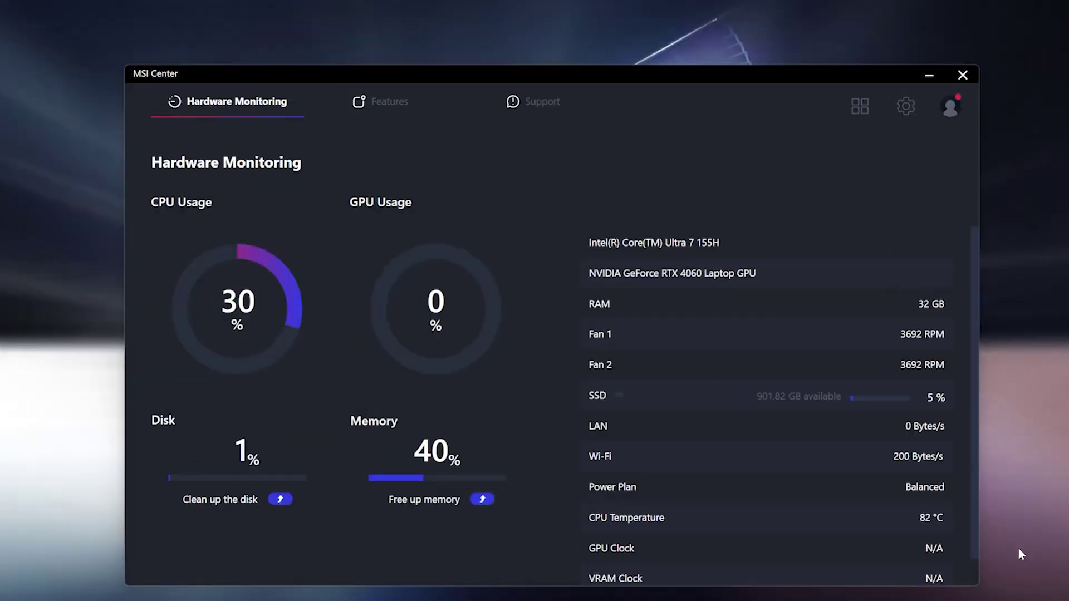
- Open MSI Center's settings while its Microsoft Store update to 2.0.34.0 installs
{"action": "left_click", "coordinate": [905, 107]}
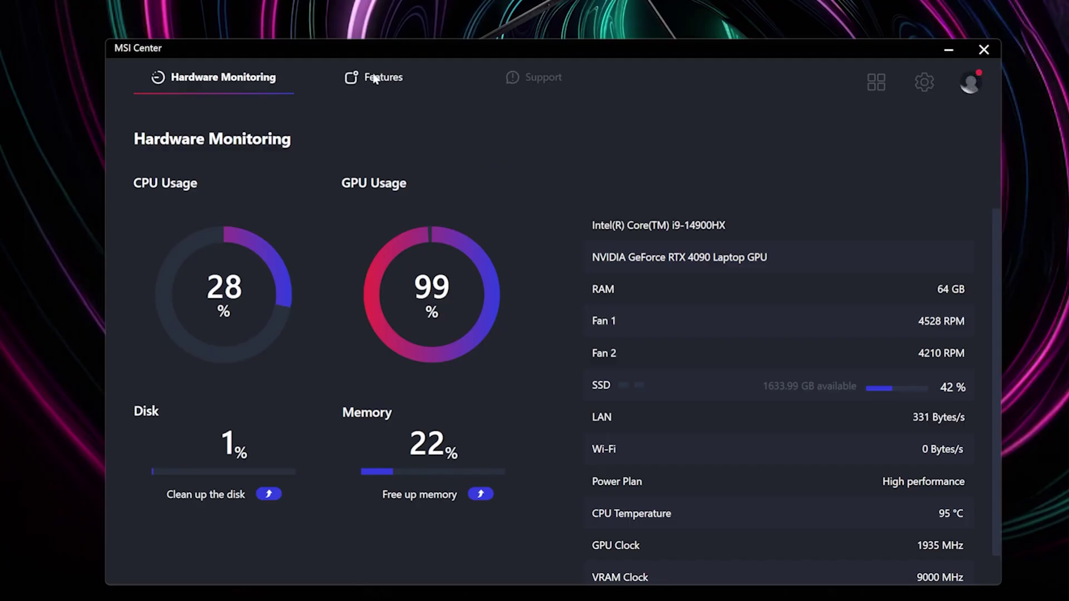
- Reach the MSI AI Engine page through Features and the User Scenario page
{"action": "left_click", "coordinate": [375, 78]}
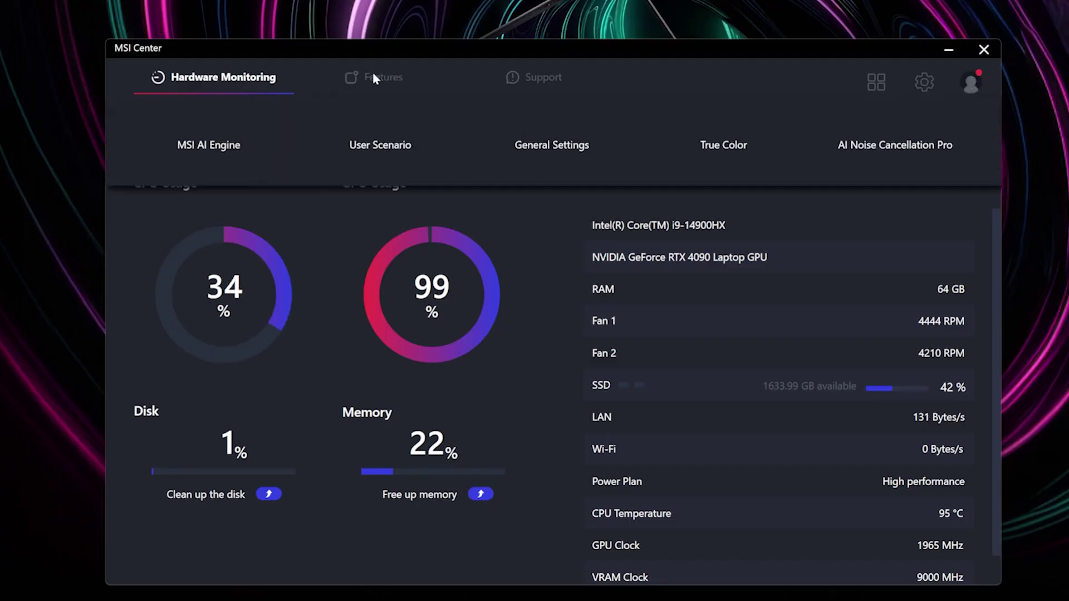
{"action": "left_click", "coordinate": [246, 147]}
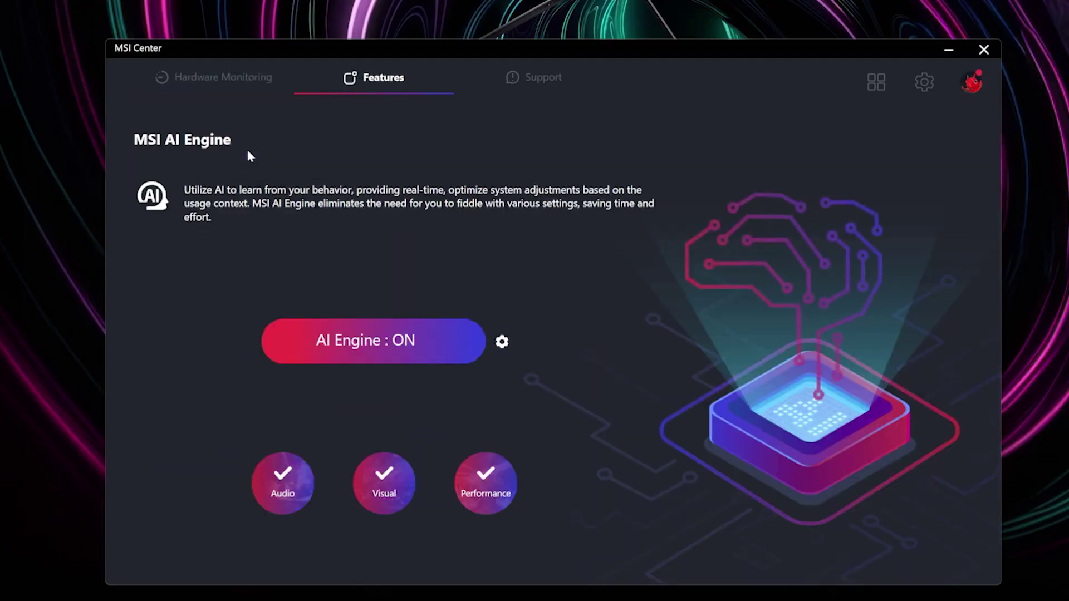
{"action": "left_click", "coordinate": [360, 79]}
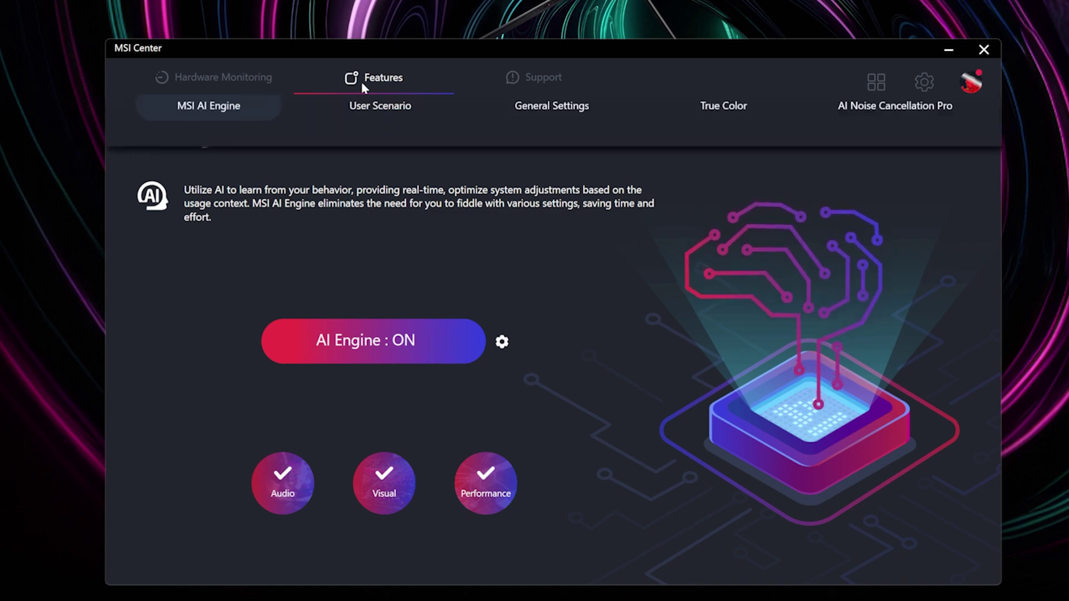
{"action": "left_click", "coordinate": [411, 155]}
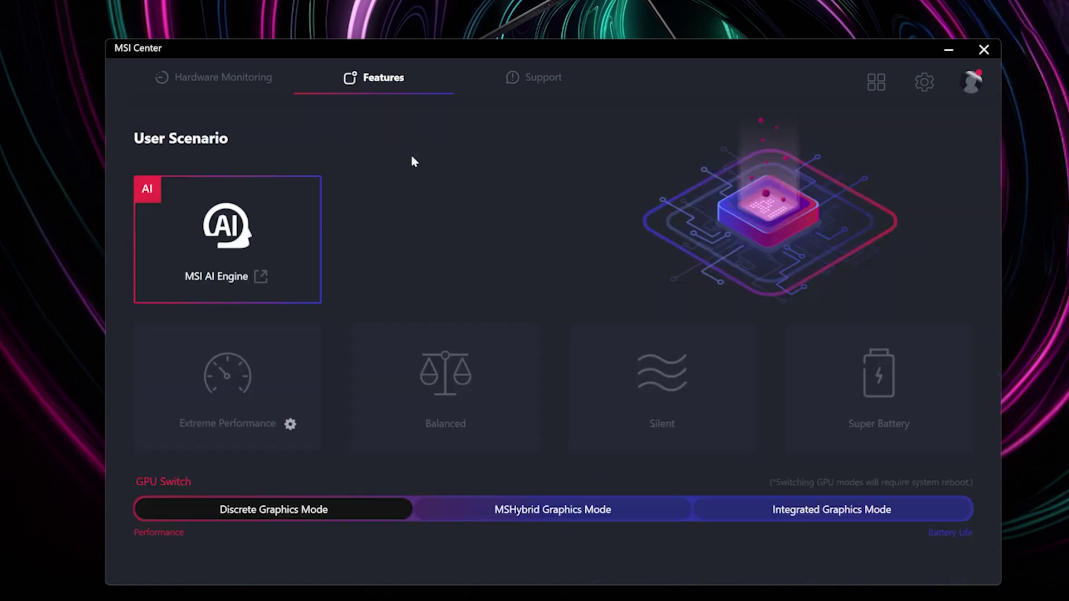
{"action": "mouse_move", "coordinate": [227, 240]}
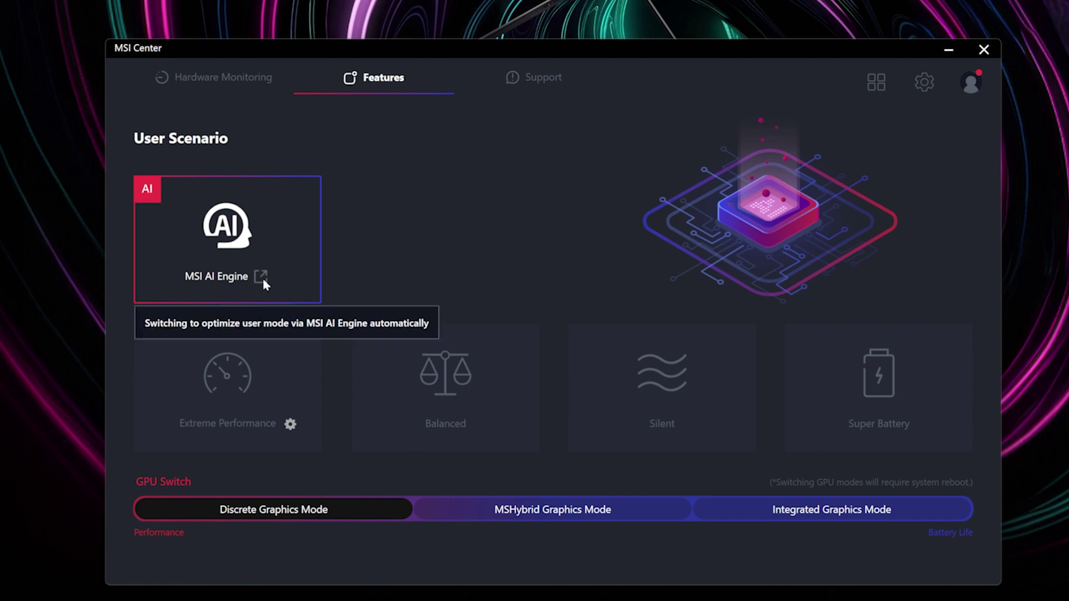
{"action": "left_click", "coordinate": [263, 278]}
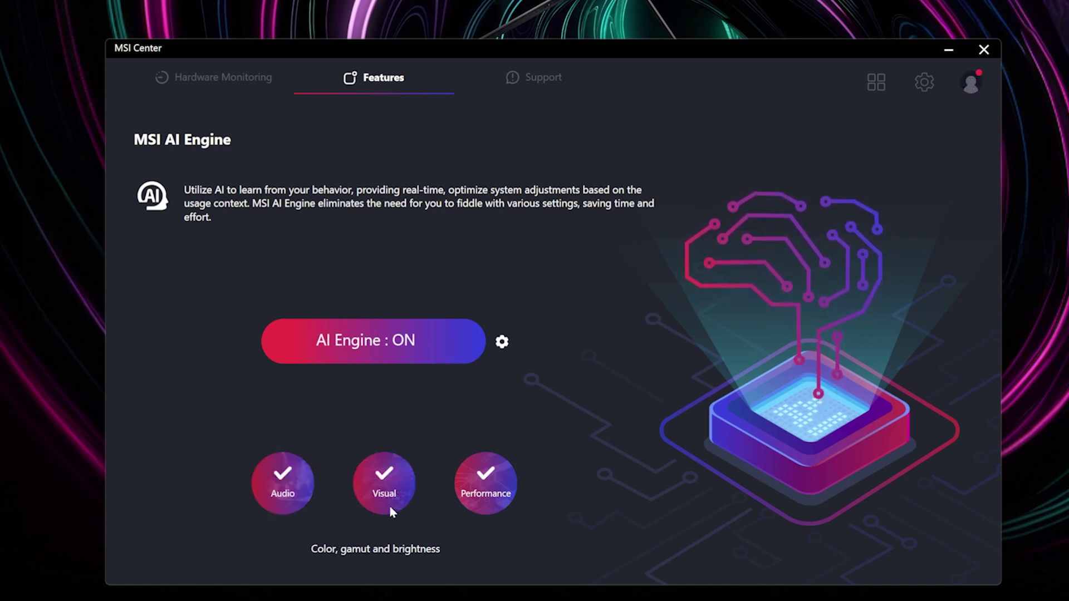
- Enable the Performance profile with fan optimization and toggle AI Engine back ON
{"action": "left_click", "coordinate": [498, 506]}
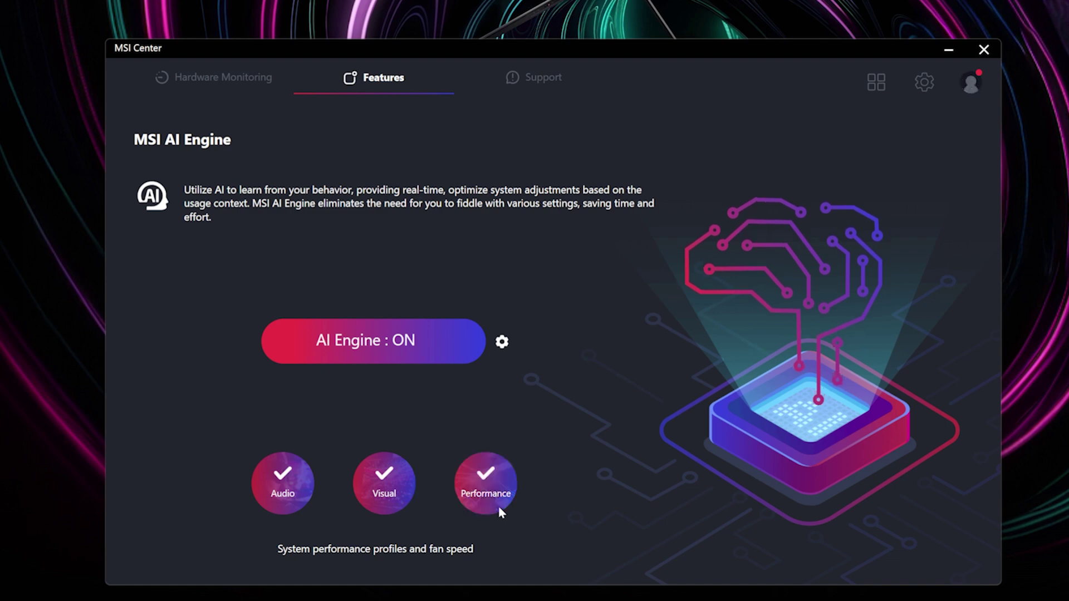
{"action": "left_click", "coordinate": [458, 358]}
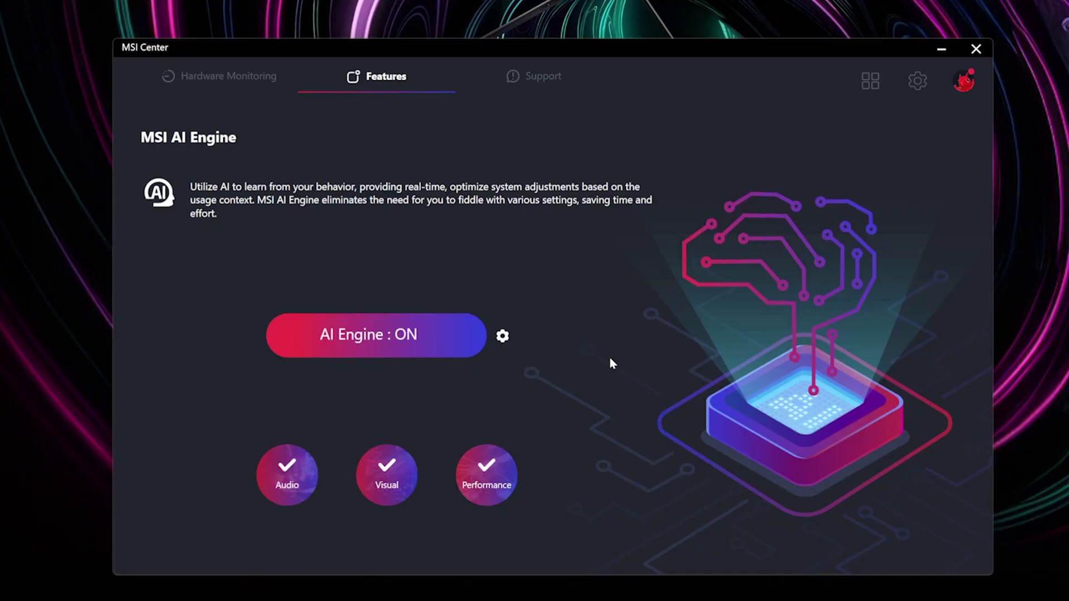
- Open the AI Engine settings from the gear icon next to AI Engine: ON
{"action": "left_click", "coordinate": [502, 336]}
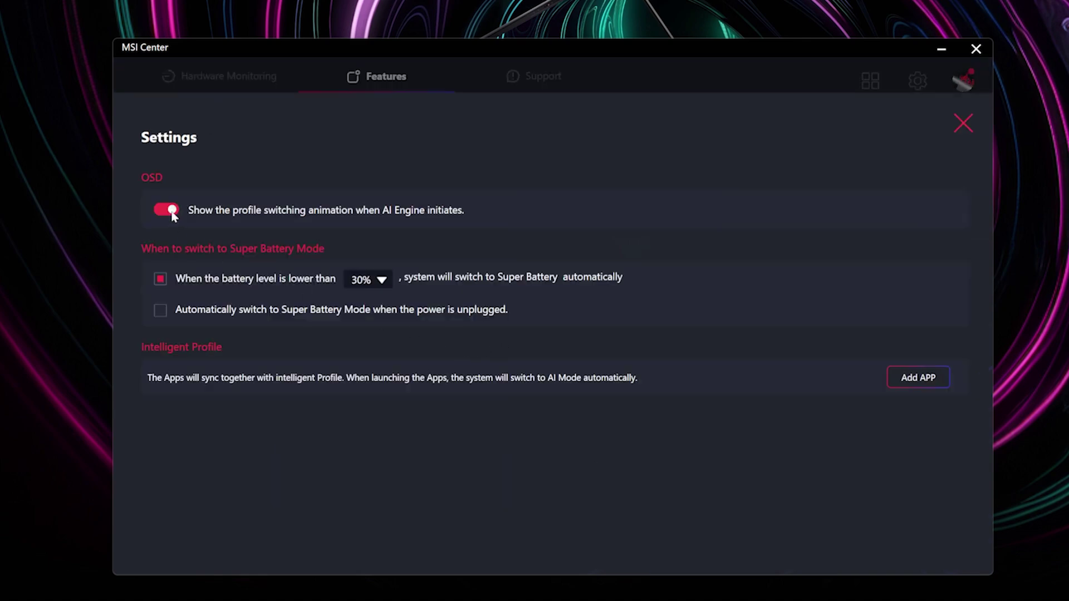
- Add Audacity.exe from Program Files\Audacity to the Work profile via Add APP
{"action": "left_click", "coordinate": [927, 381]}
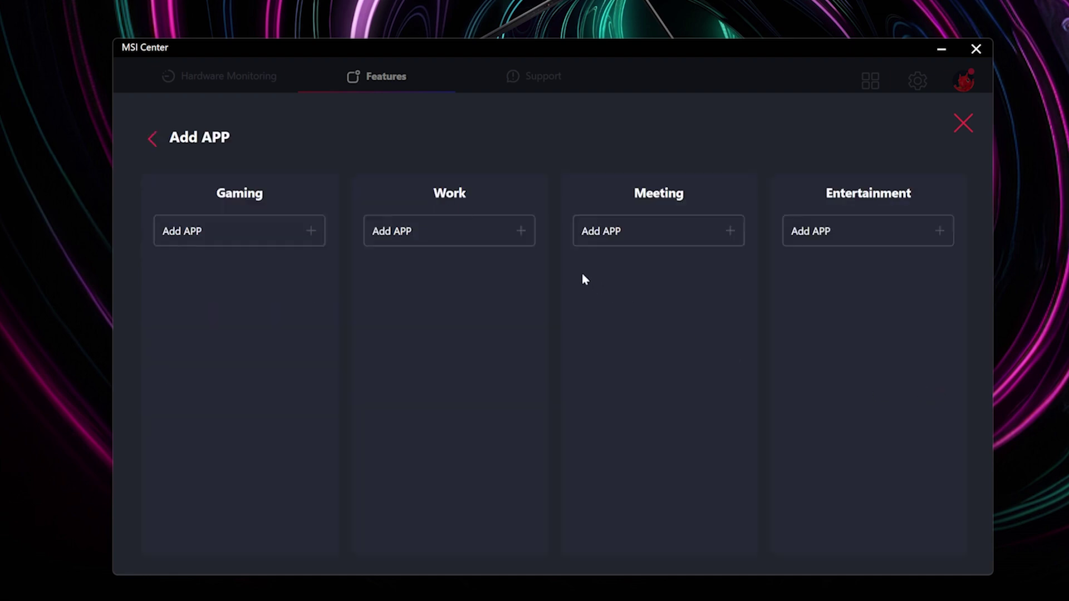
{"action": "left_click", "coordinate": [524, 233]}
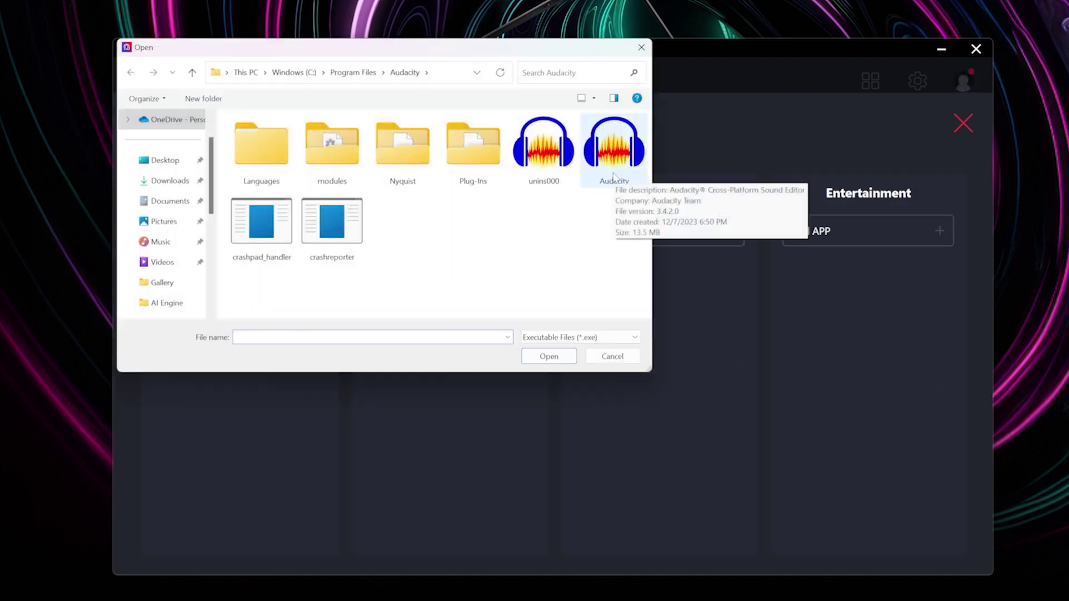
{"action": "double_click", "coordinate": [614, 155]}
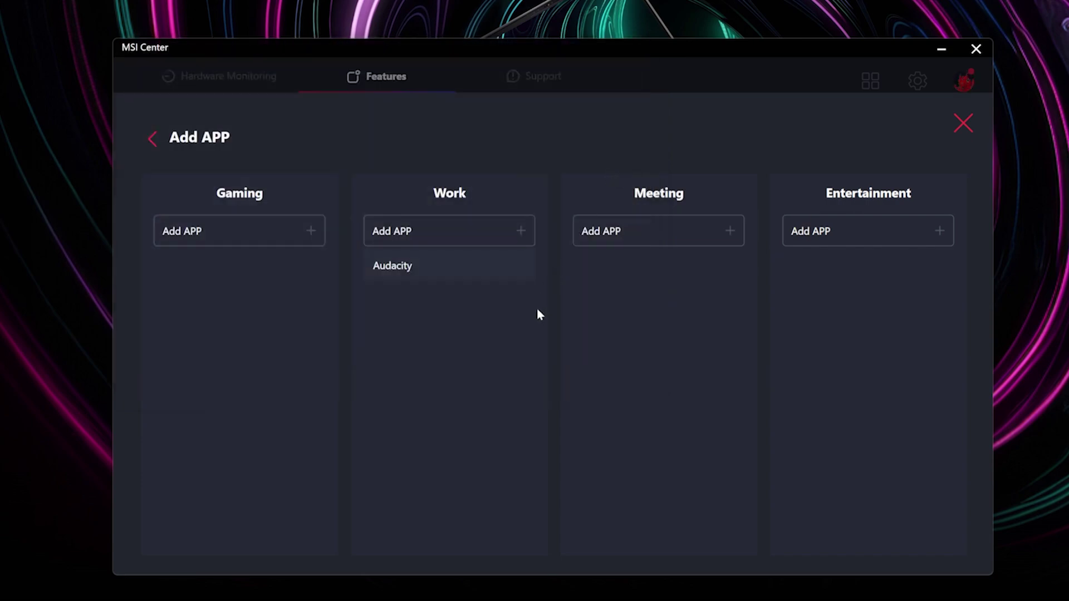